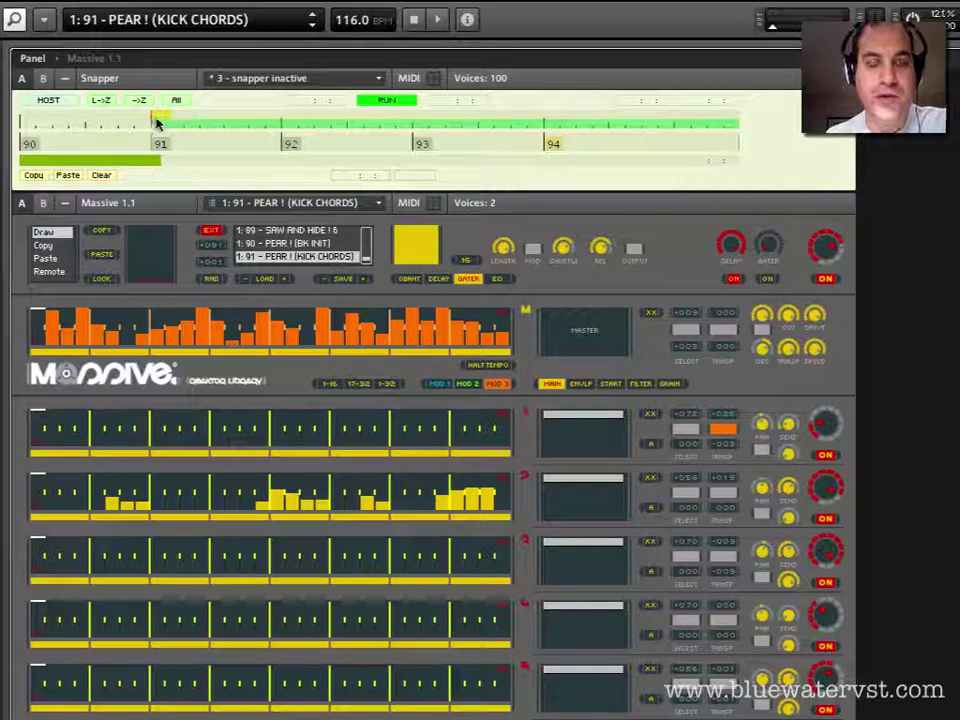
# Start the sequencer playing snapshot 91 PEAR! (KICK CHORDS) at 116 BPM.
pyautogui.press('space')
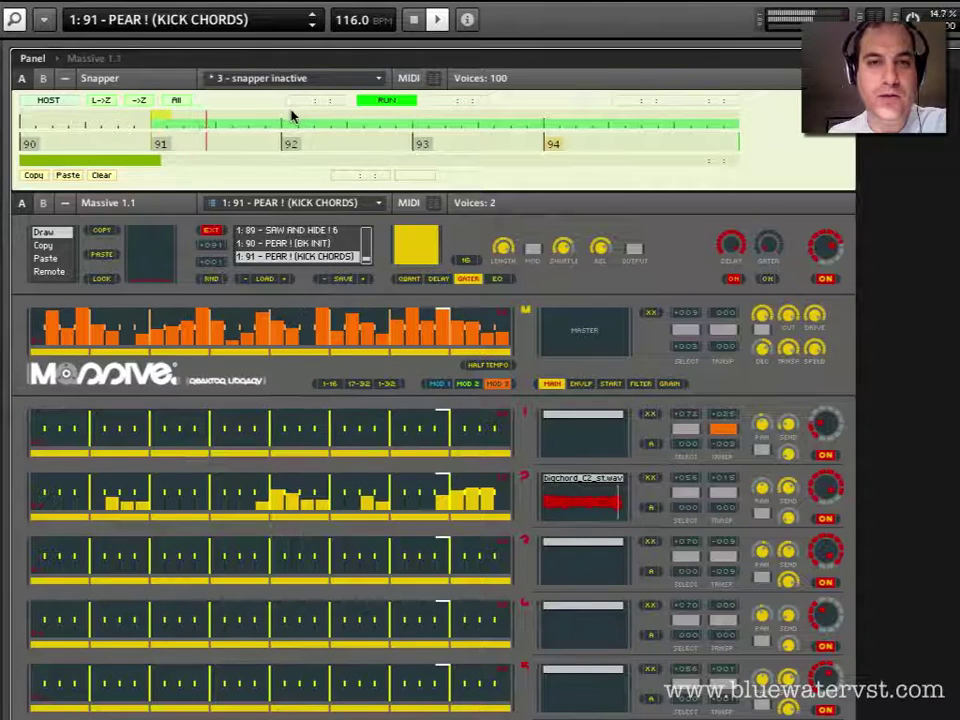
# Step through snapshot 92 to load snapshot 93 PEAR! (KICK 2CHORDS HATS).
pyautogui.click(289, 118)
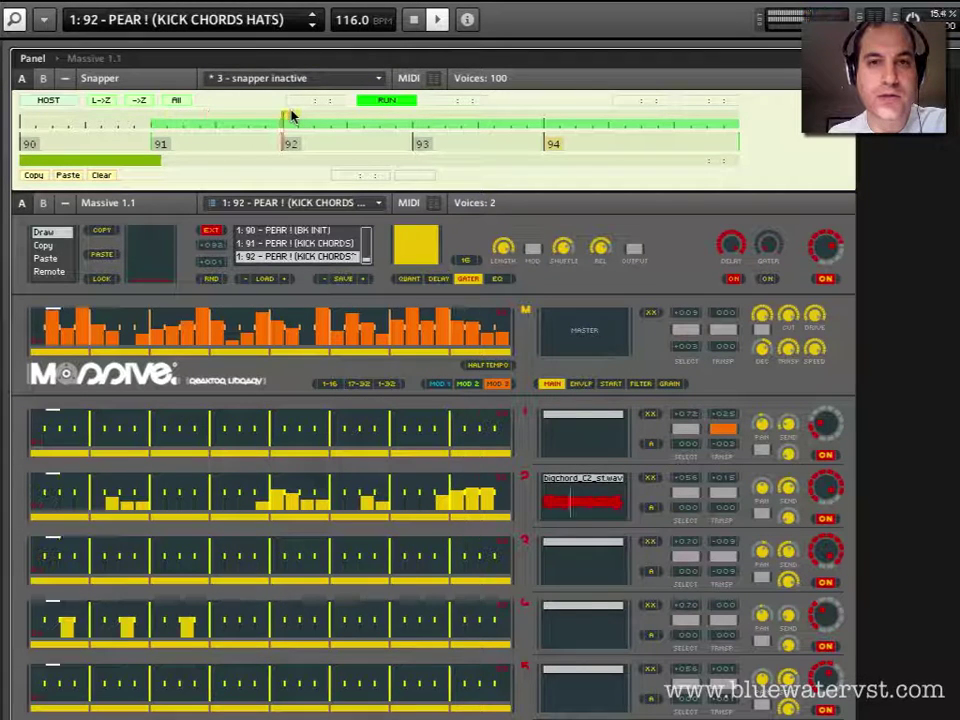
pyautogui.click(430, 118)
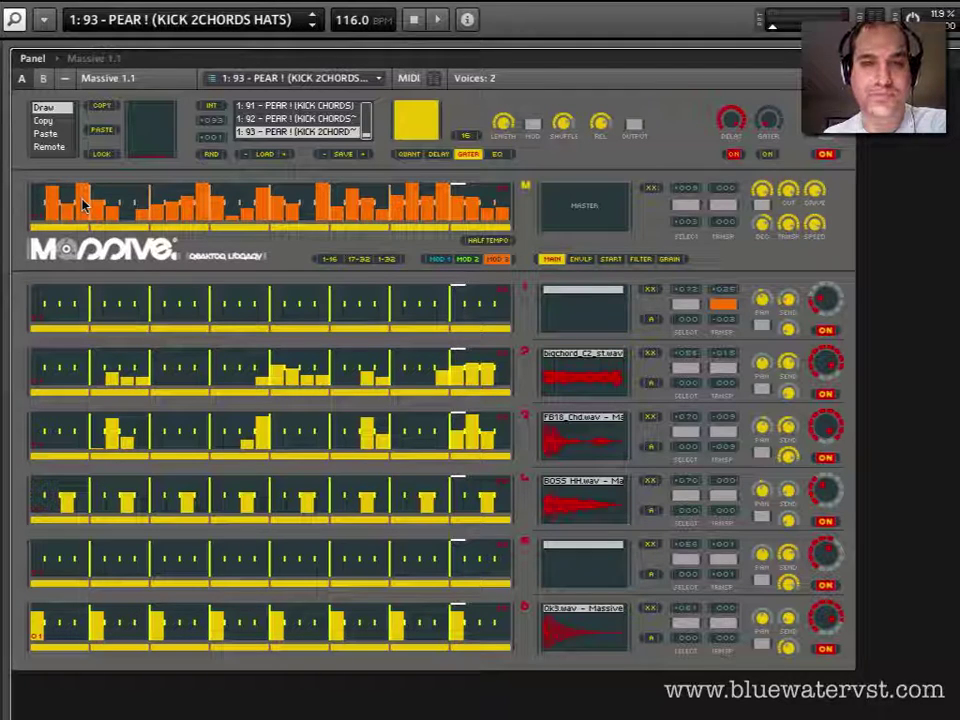
pyautogui.click(437, 260)
pyautogui.click(467, 260)
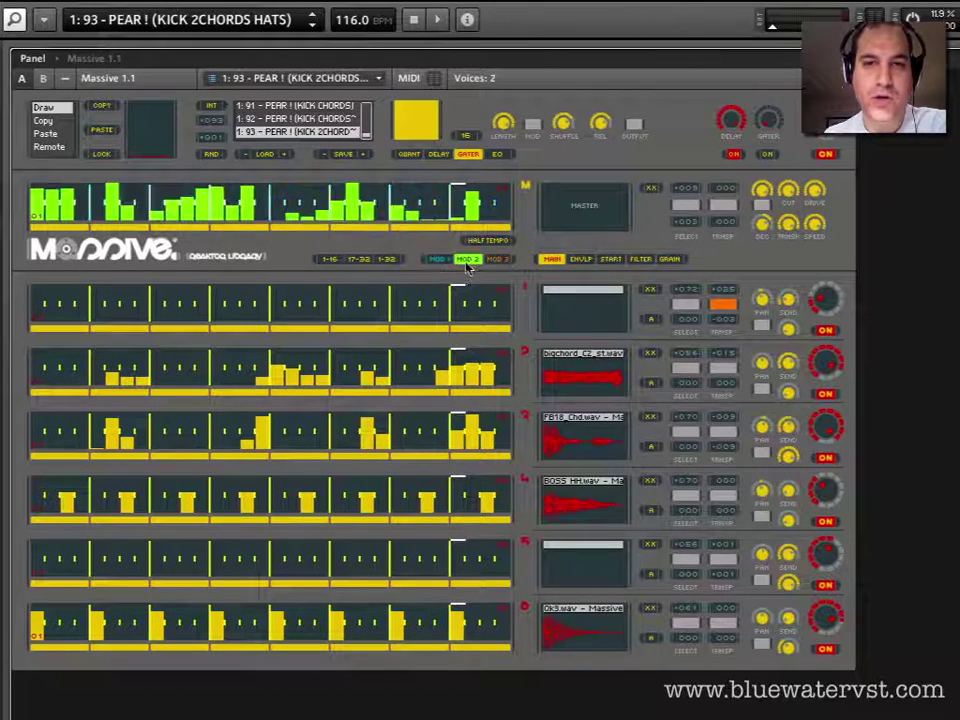
pyautogui.click(495, 259)
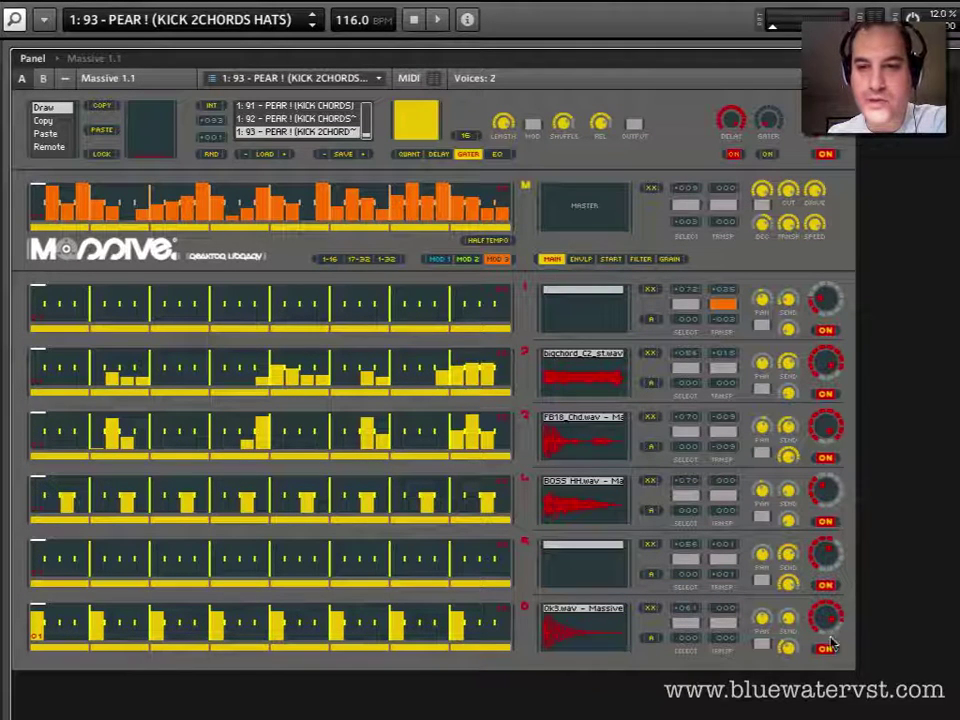
# Mute lanes 5, 4 and 1, play, and draw a high-low-high step pattern across the Ok3.wav lane.
pyautogui.click(825, 585)
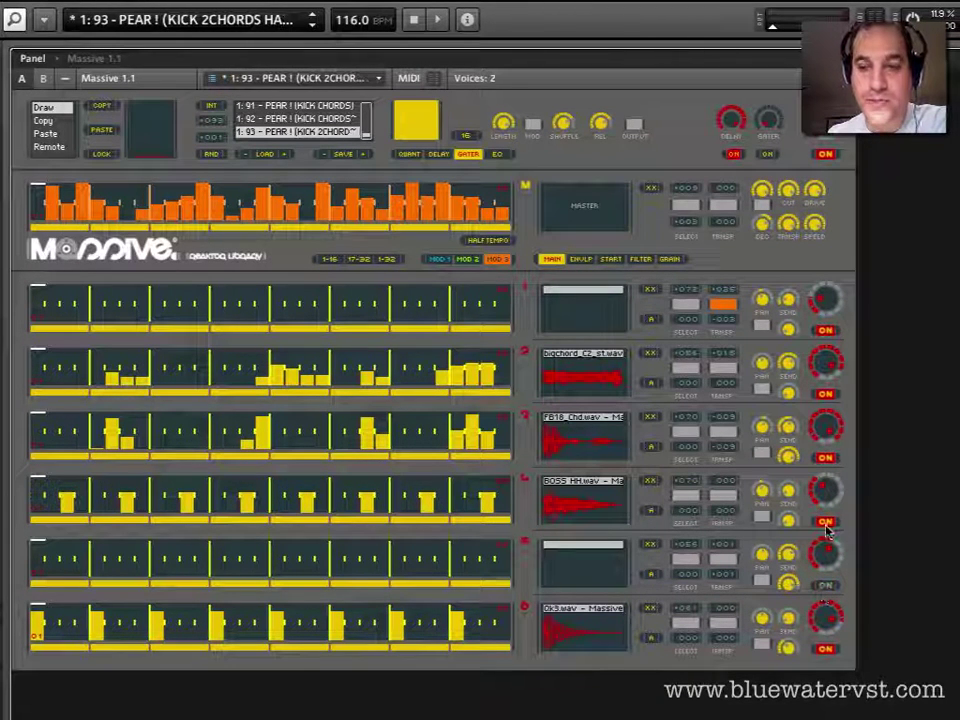
pyautogui.click(825, 522)
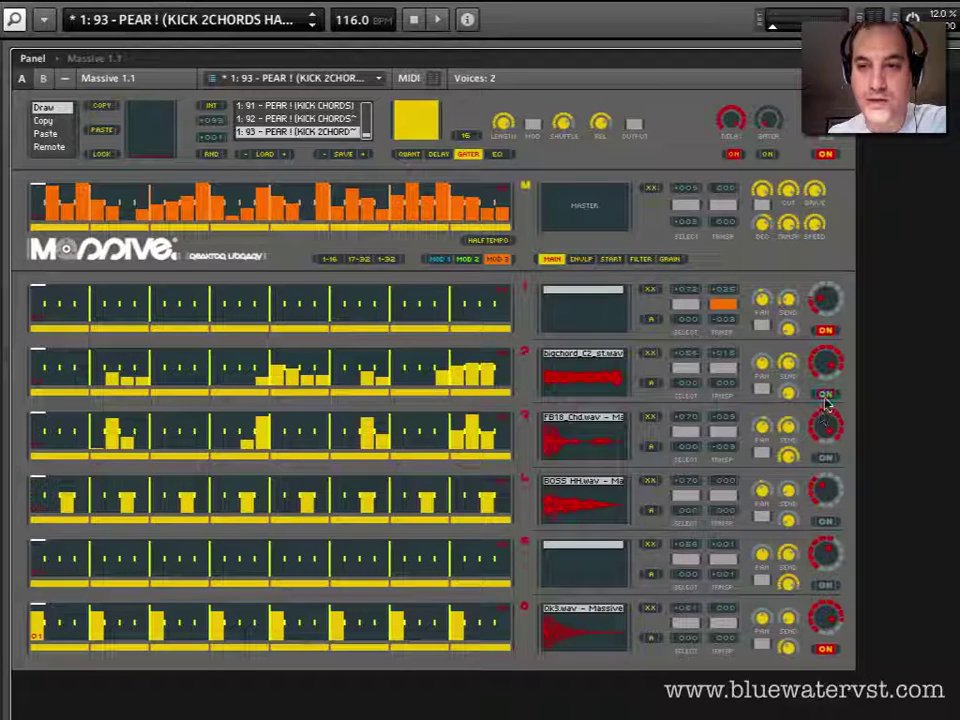
pyautogui.click(825, 329)
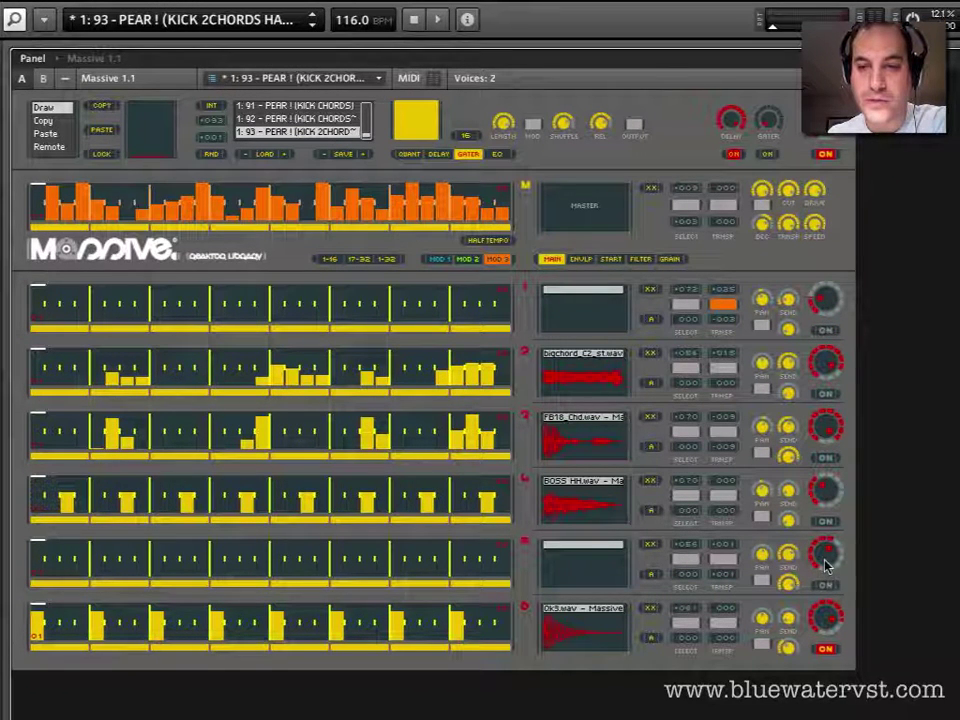
pyautogui.press('space')
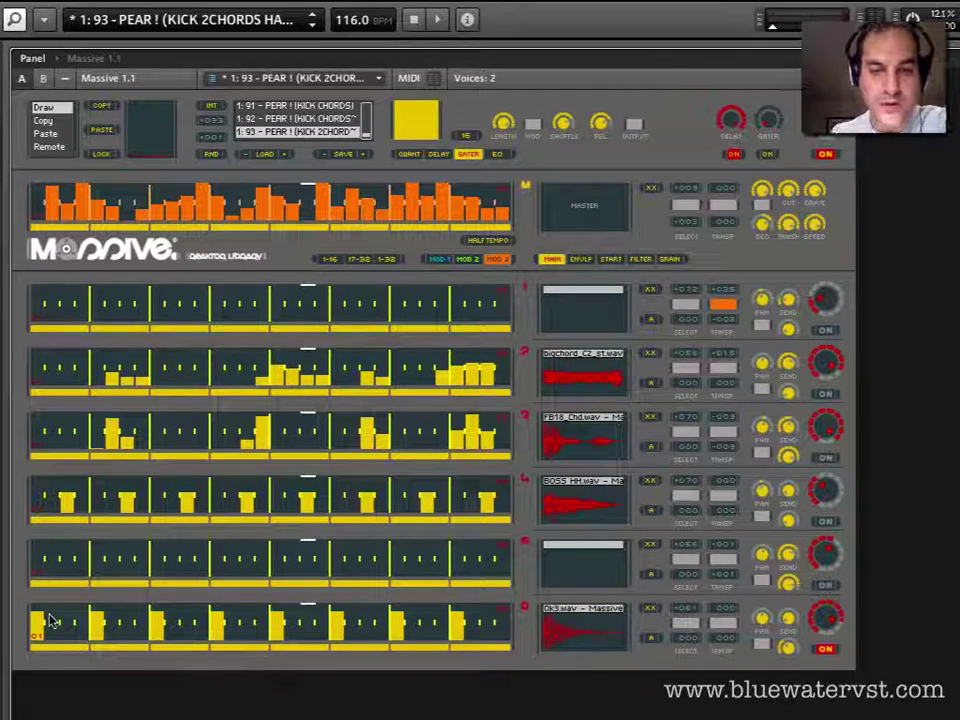
pyautogui.moveTo(52, 620)
pyautogui.mouseDown()
pyautogui.moveTo(172, 604)
pyautogui.moveTo(307, 637)
pyautogui.moveTo(513, 612)
pyautogui.mouseUp()
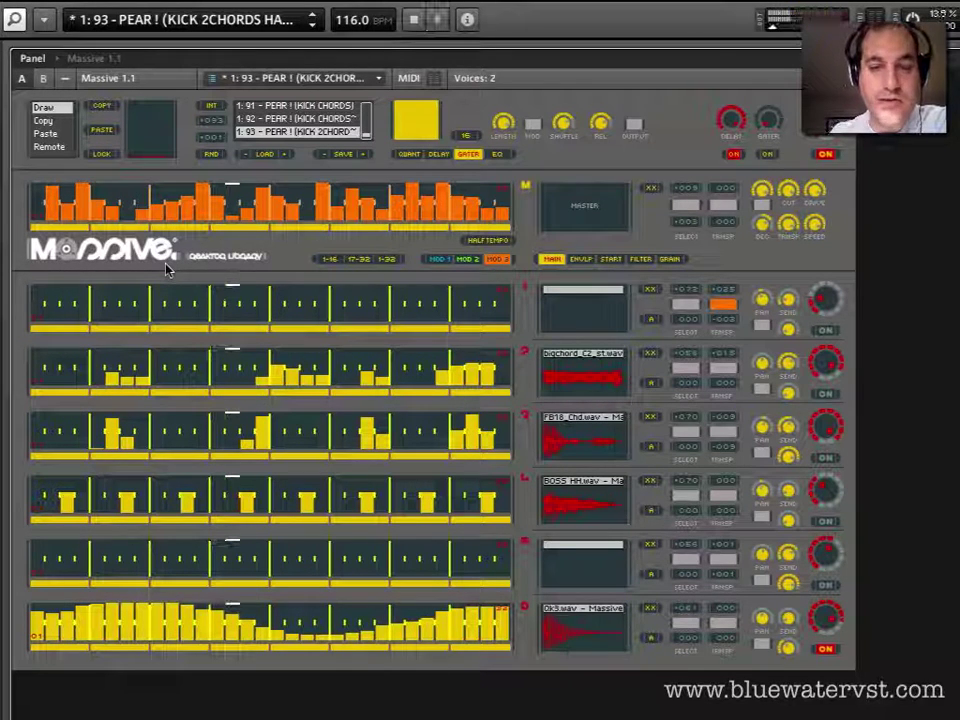
# Reload snapshot 93 by way of snapshot 92 to drop the edits, then restart playback.
pyautogui.click(290, 118)
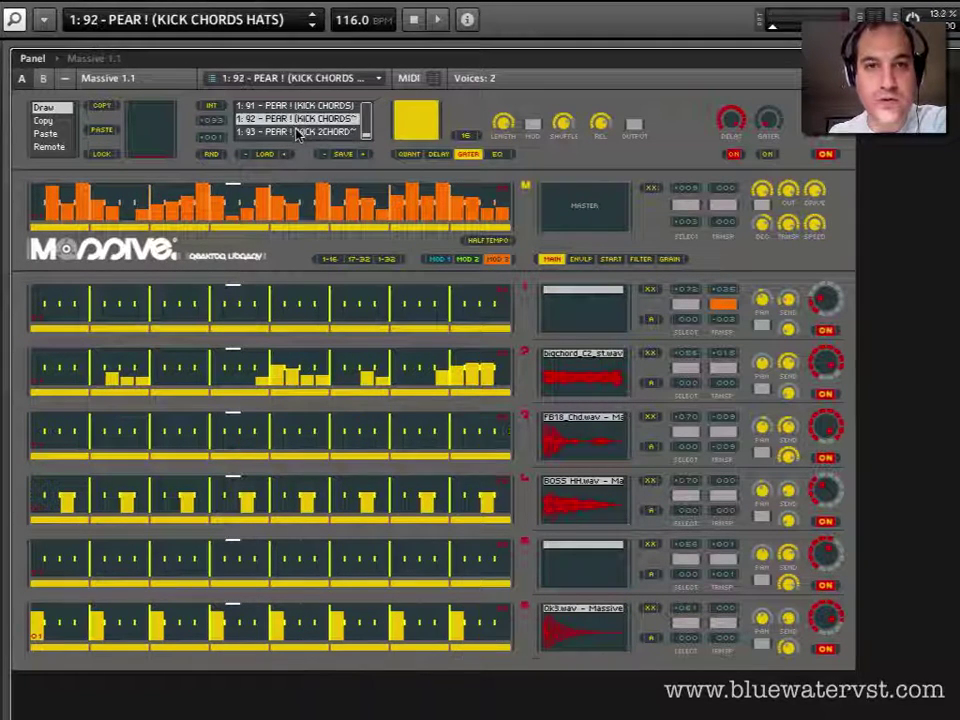
pyautogui.click(290, 131)
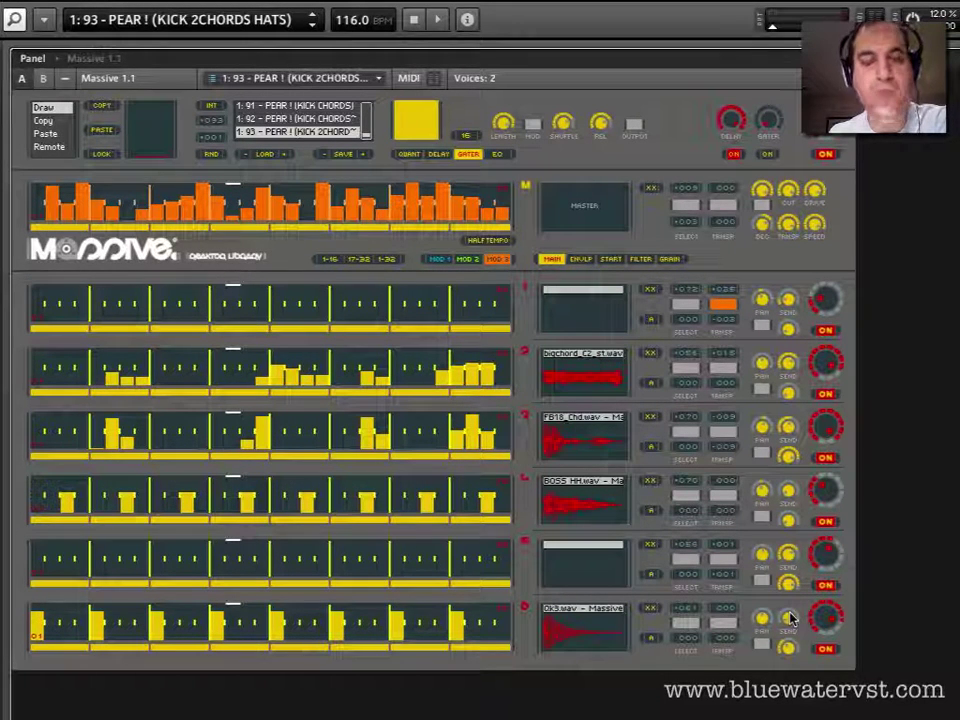
pyautogui.press('space')
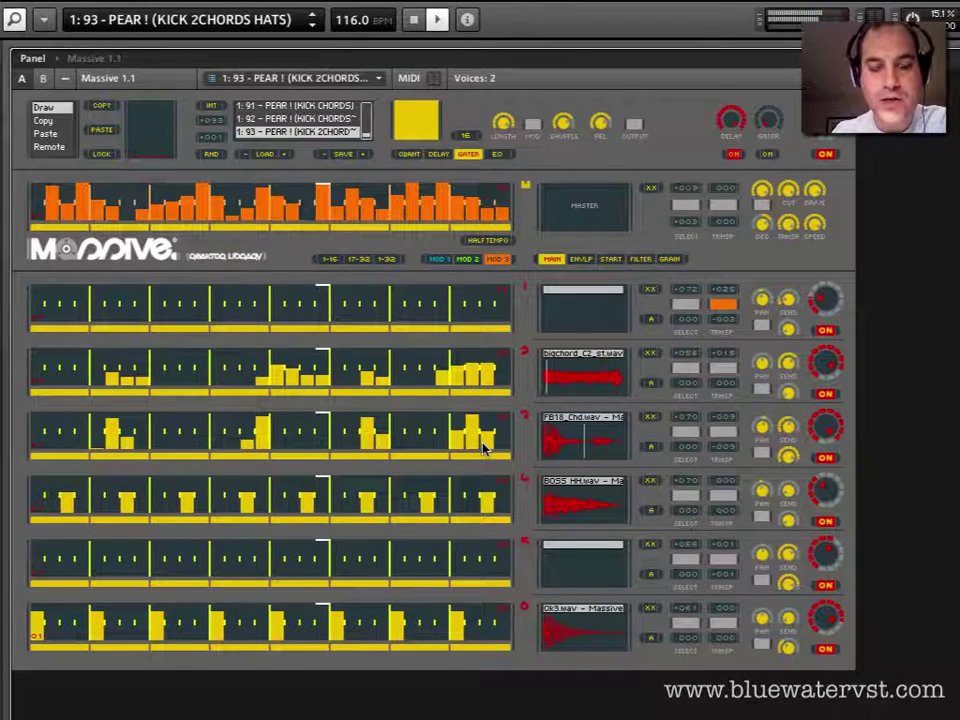
# Switch the lane editing mode to Copy and then to Paste.
pyautogui.click(44, 121)
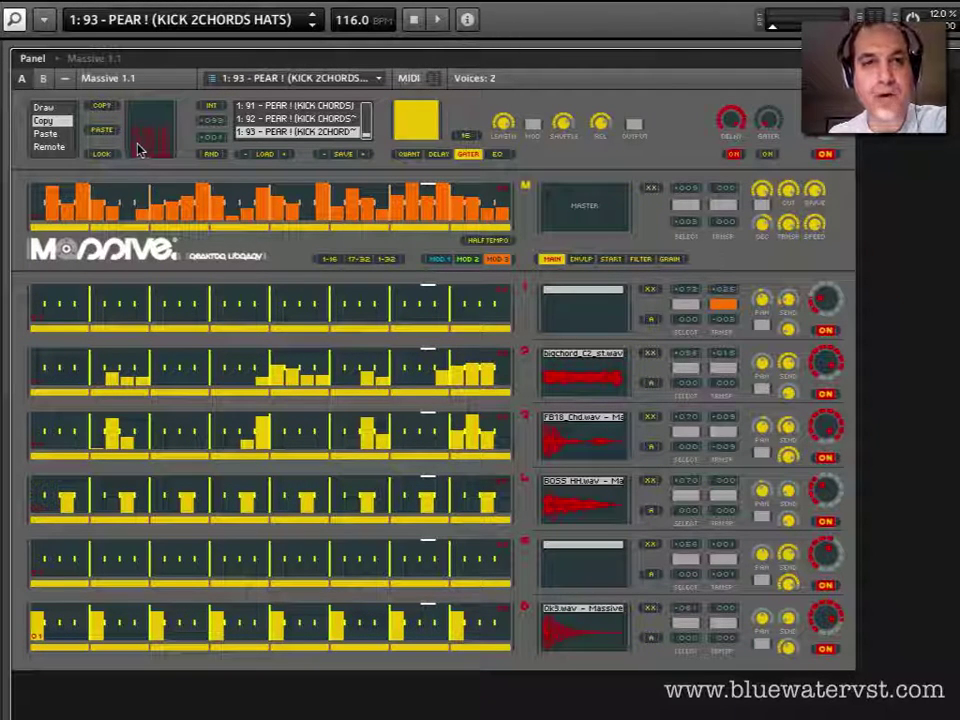
pyautogui.click(68, 134)
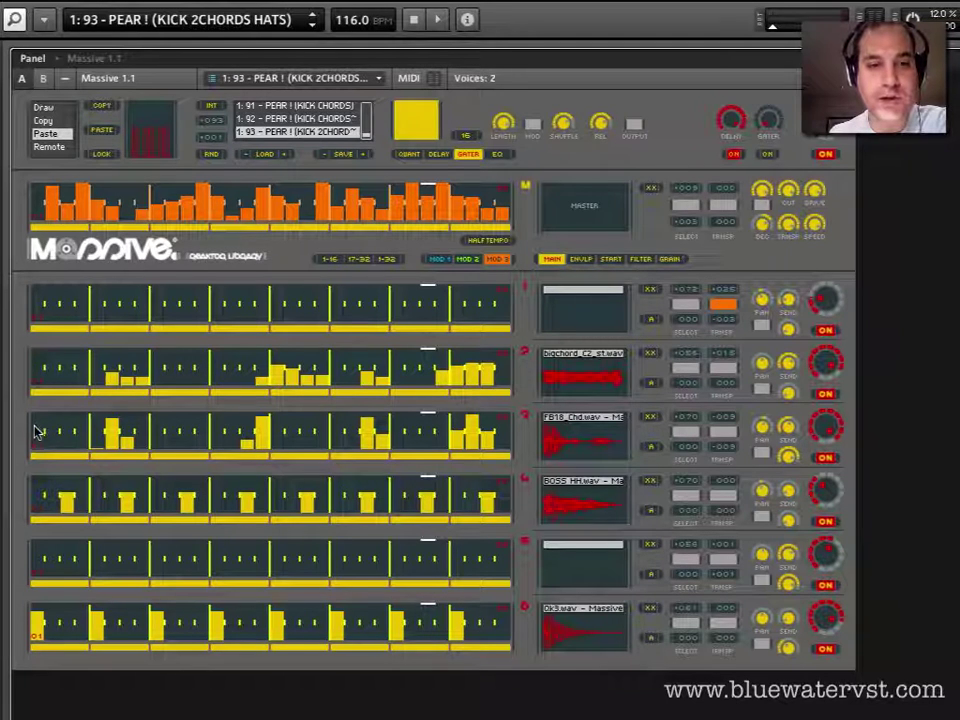
# Paste the hi-hat pattern over the bigchord_C2_st.wav lane.
pyautogui.moveTo(36, 432)
pyautogui.mouseDown()
pyautogui.moveTo(241, 435)
pyautogui.moveTo(317, 425)
pyautogui.moveTo(497, 437)
pyautogui.mouseUp()
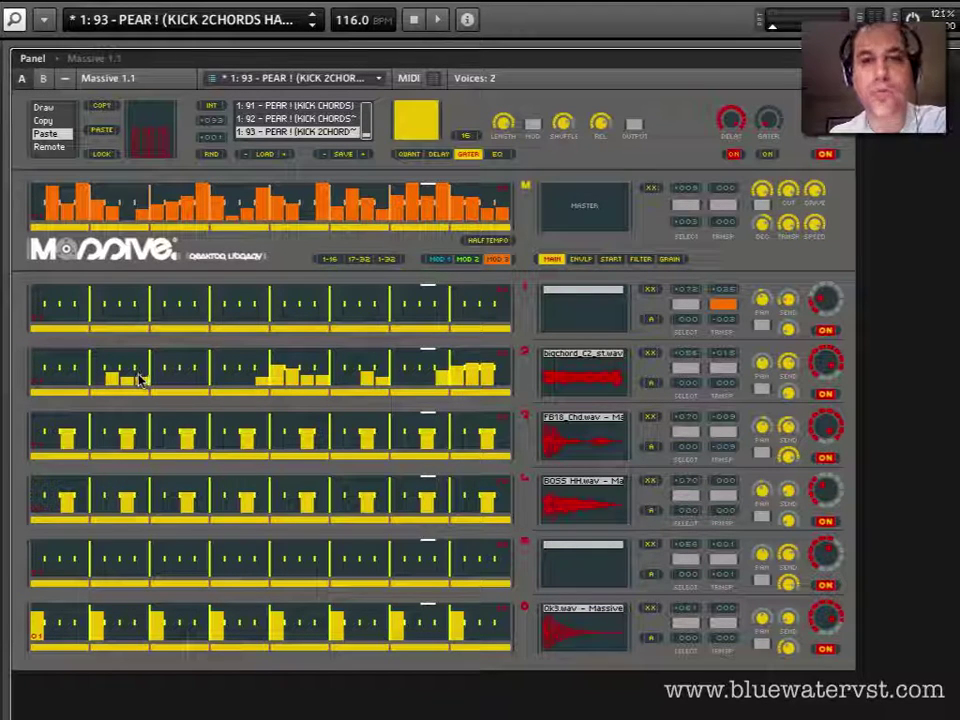
# Copy a chord-lane bar and paste it into bars 2, 4, 6 and 8 of the TRI_STOP.wav lane.
pyautogui.click(43, 120)
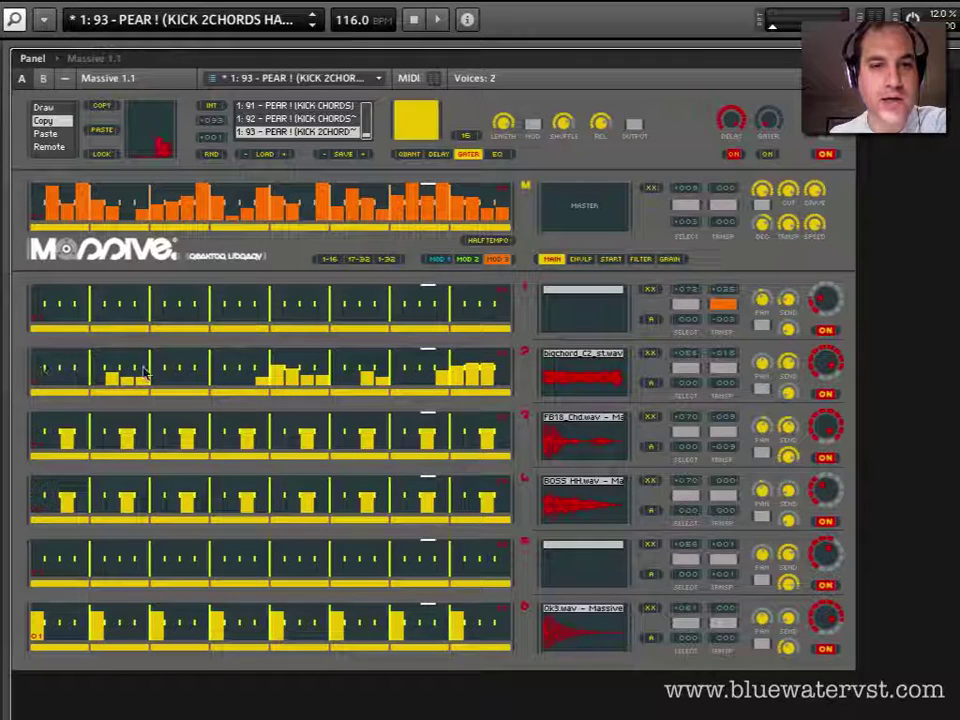
pyautogui.click(58, 133)
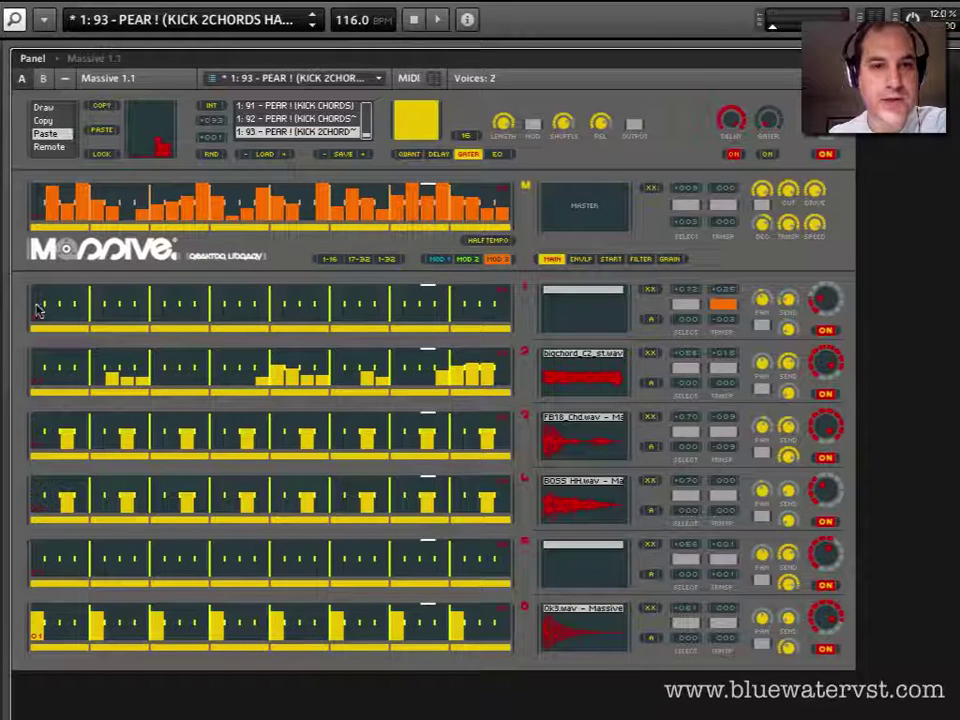
pyautogui.click(118, 310)
pyautogui.click(240, 310)
pyautogui.click(360, 312)
pyautogui.click(478, 313)
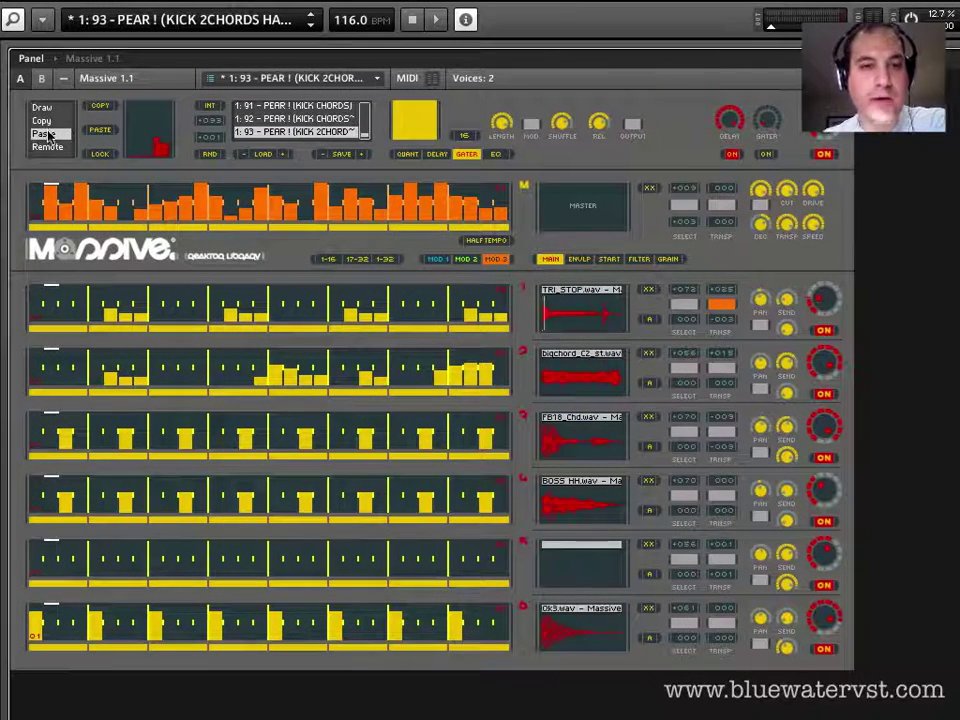
# Set the step editing mode to Remote.
pyautogui.moveTo(47, 137)
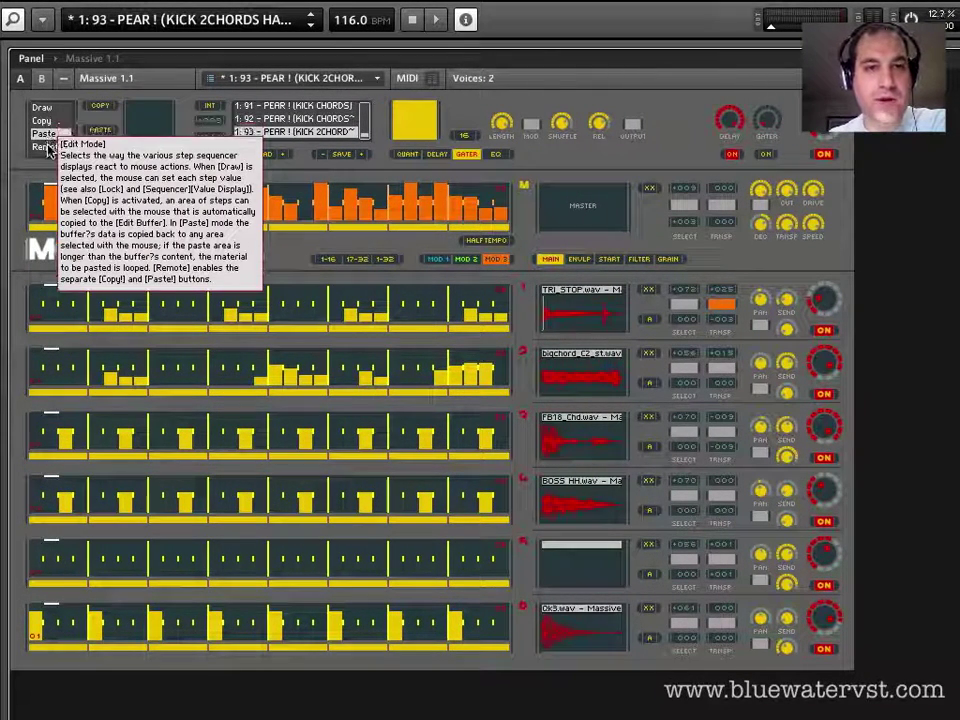
pyautogui.click(47, 147)
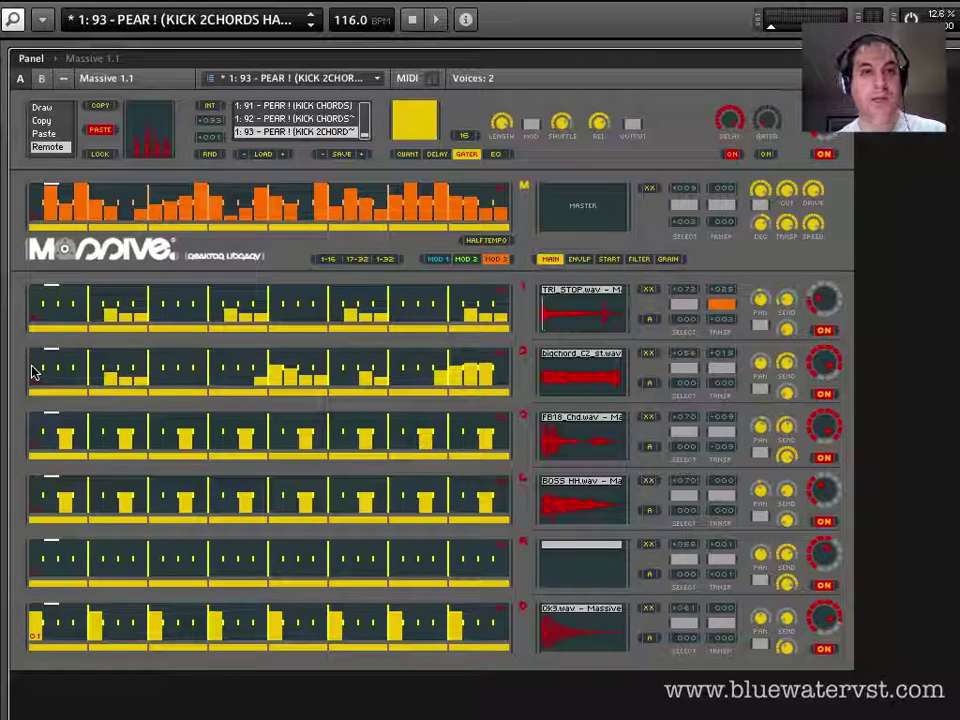
# Paste the chord pattern across the second lane's later bars and delete its tall step.
pyautogui.moveTo(135, 370)
pyautogui.mouseDown()
pyautogui.moveTo(336, 367)
pyautogui.moveTo(508, 382)
pyautogui.mouseUp()
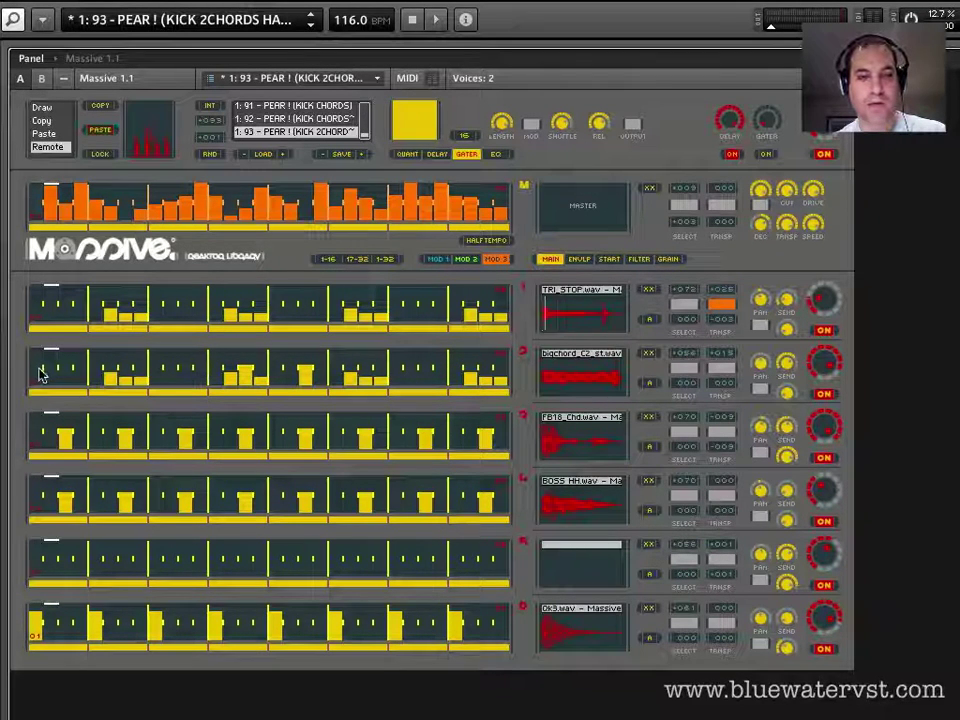
pyautogui.click(305, 388)
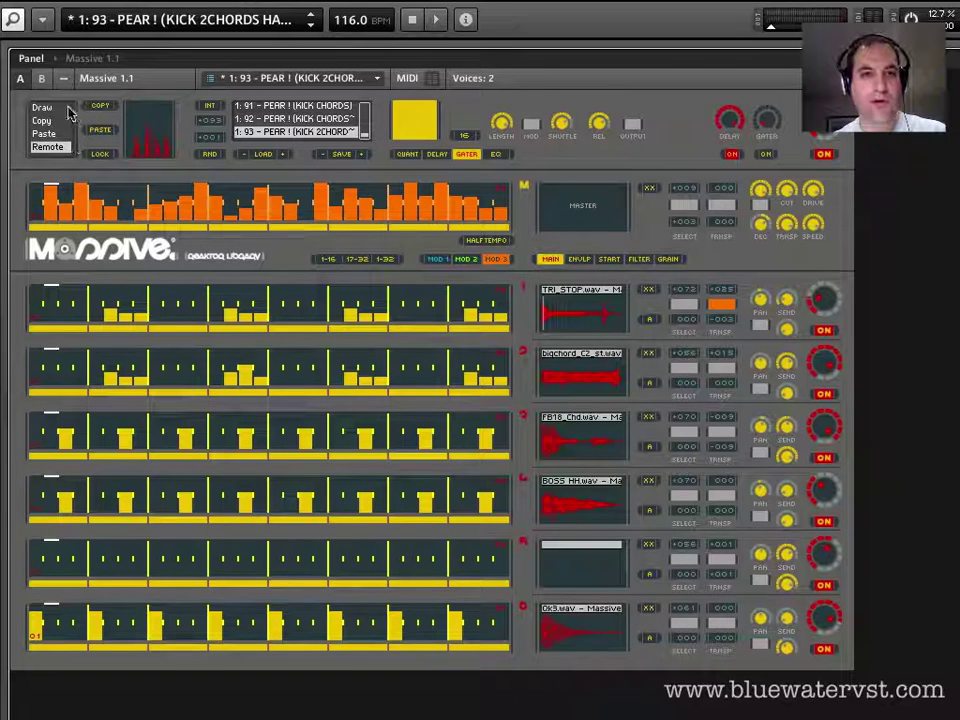
pyautogui.click(97, 155)
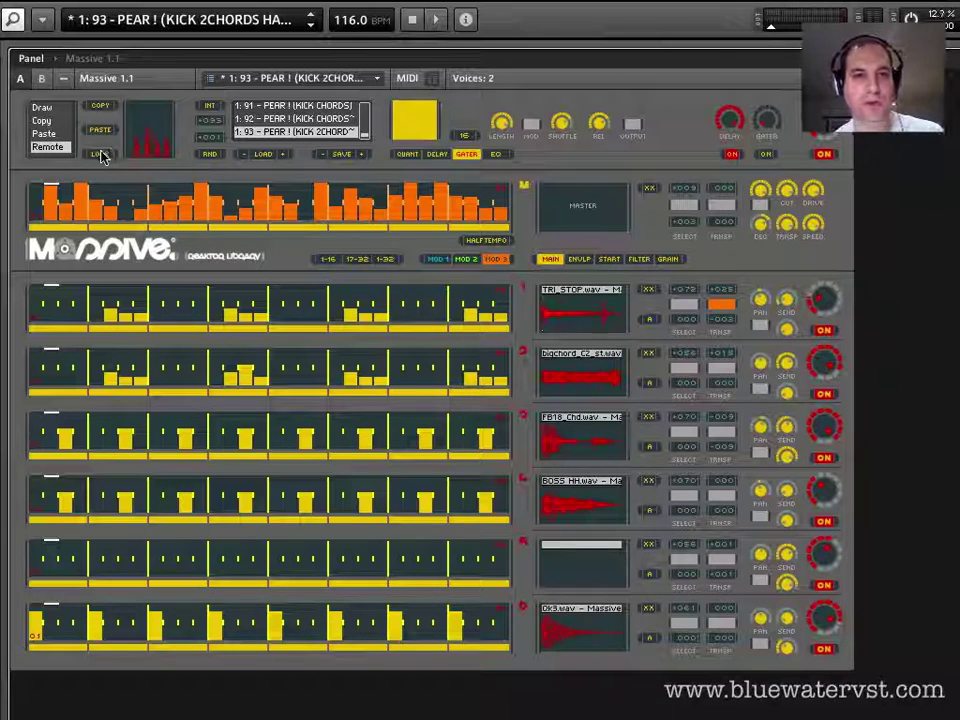
# Engage Lock and add one step in the third bar of the TRI_STOP.wav lane.
pyautogui.click(100, 154)
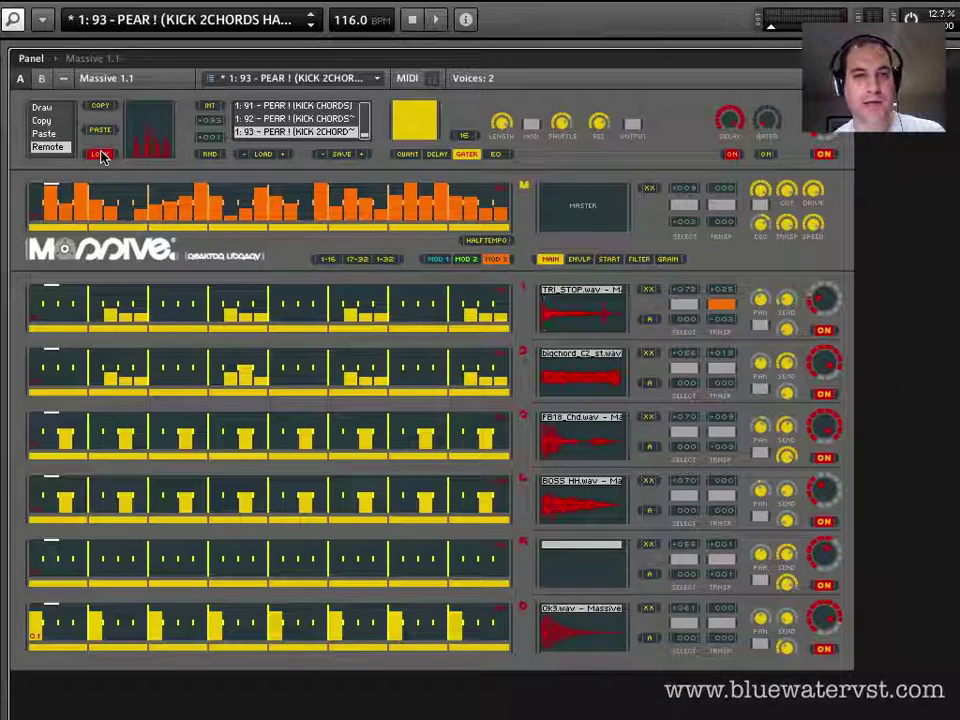
pyautogui.click(187, 306)
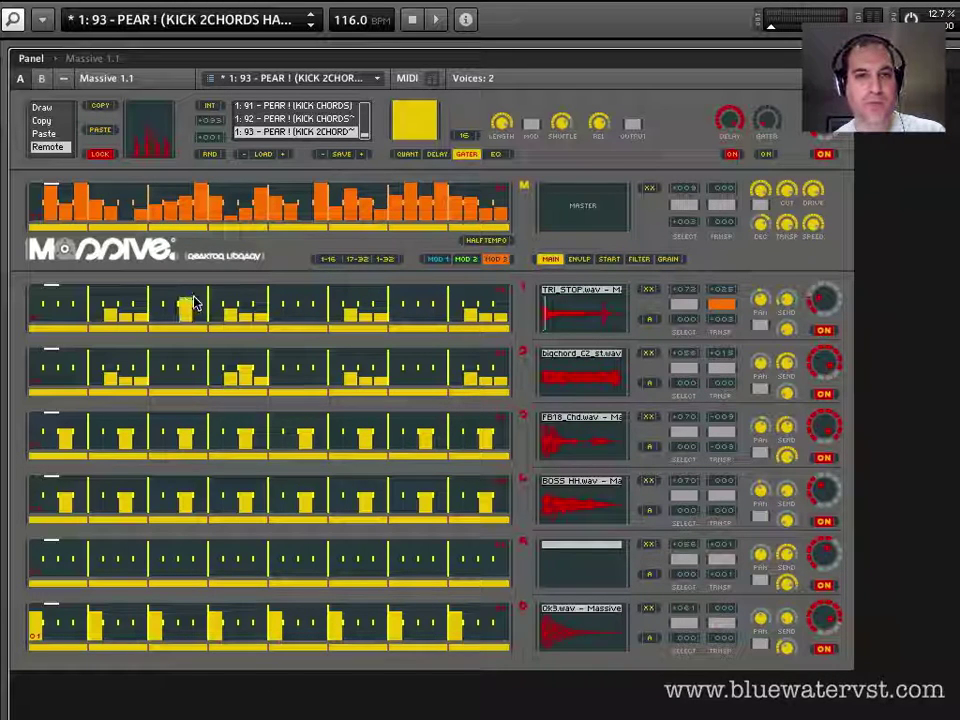
pyautogui.click(192, 310)
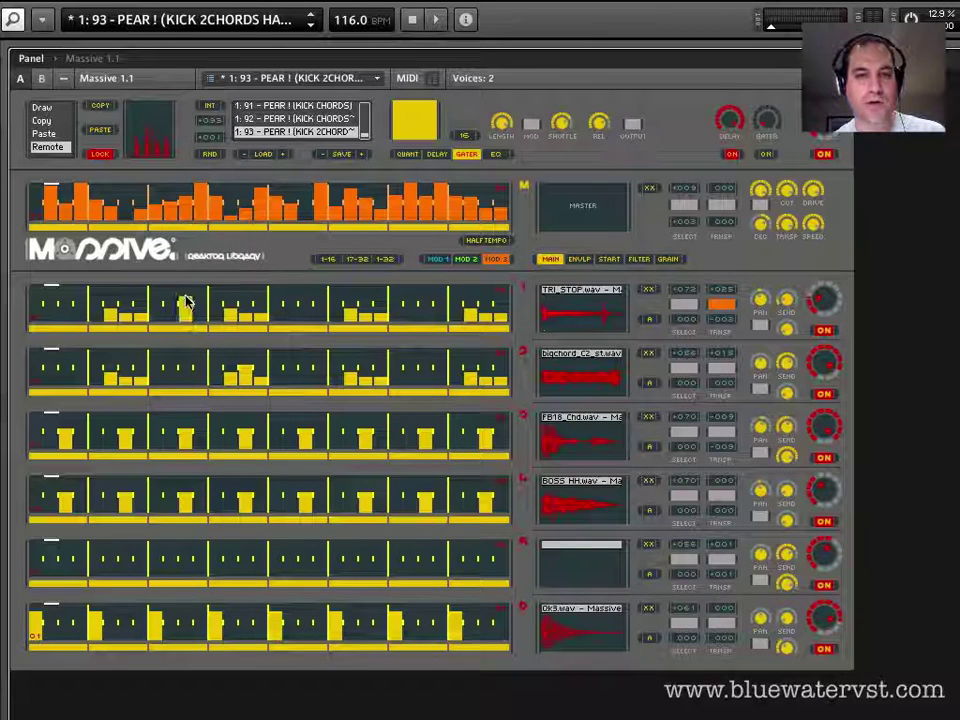
pyautogui.click(186, 303)
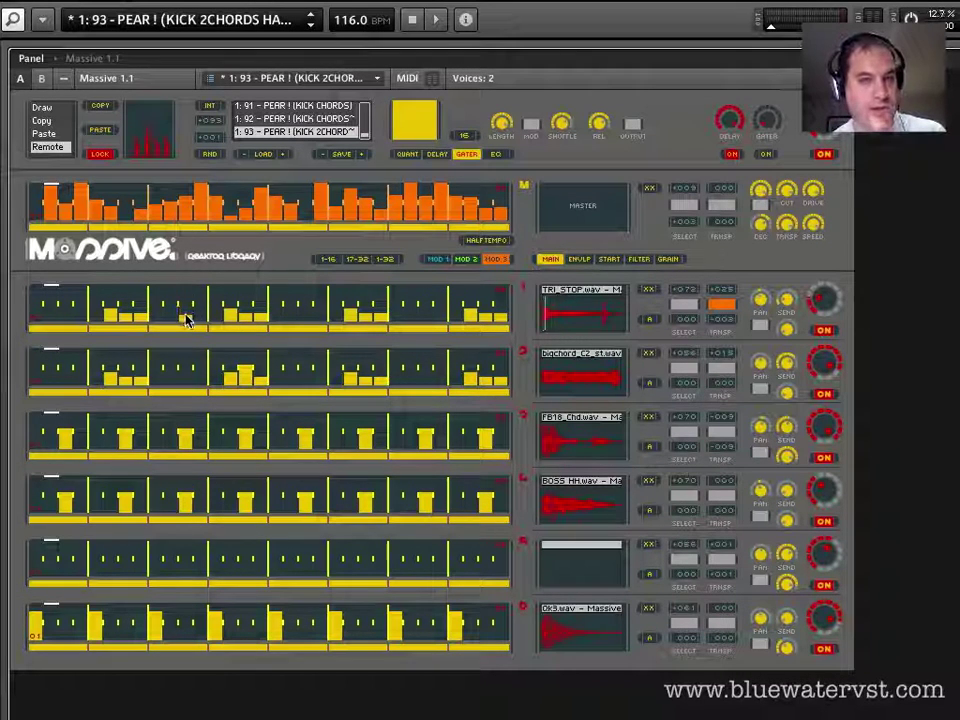
# Start transport playback so the sequencer runs the edited lane patterns, including the TRI_STOP.wav step.
pyautogui.press('space')
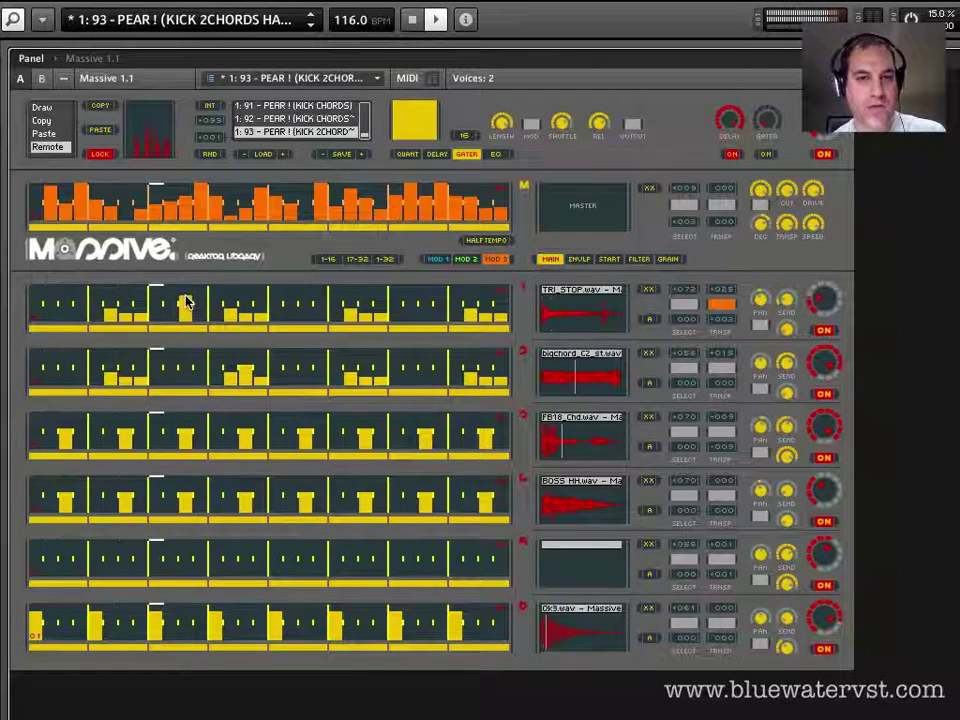